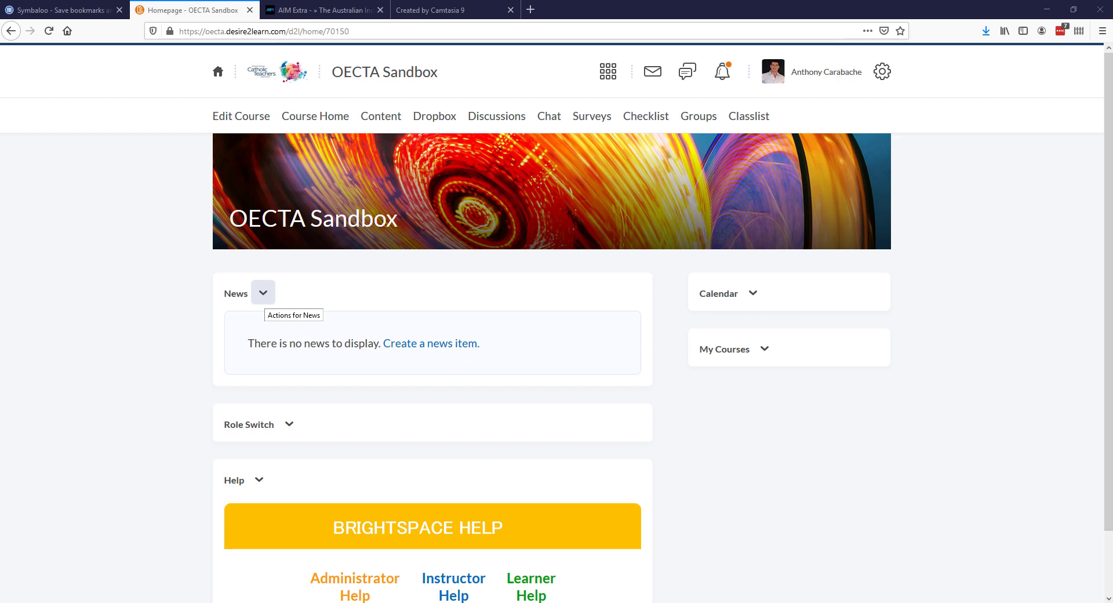
Create a new news item on the course homepage with the headline "Hello and Welcome!"
{"action": "left_click", "coordinate": [263, 293]}
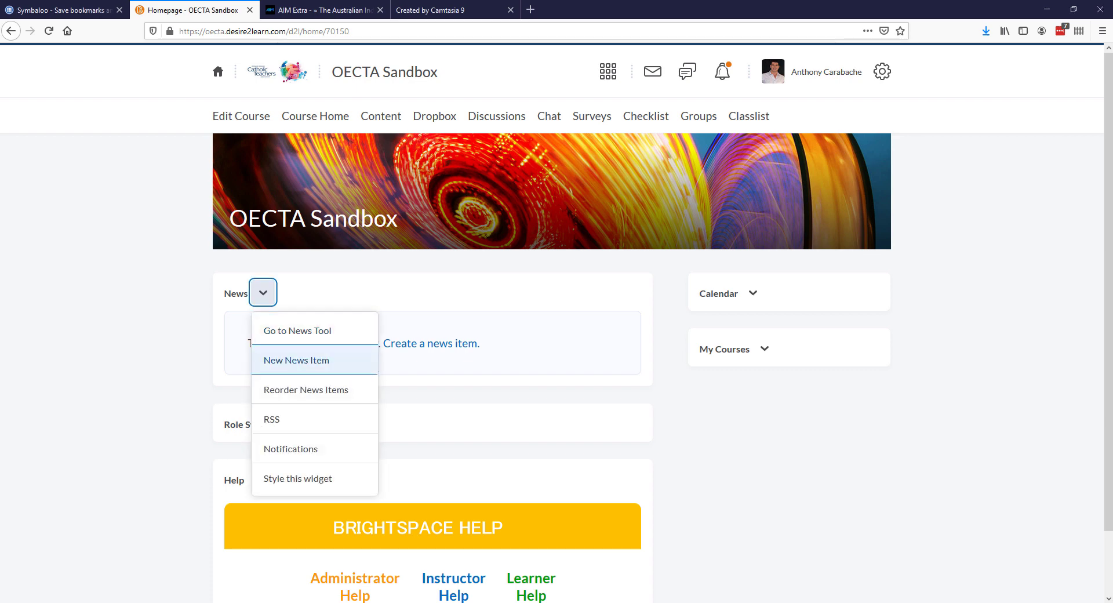
{"action": "key", "text": "Return"}
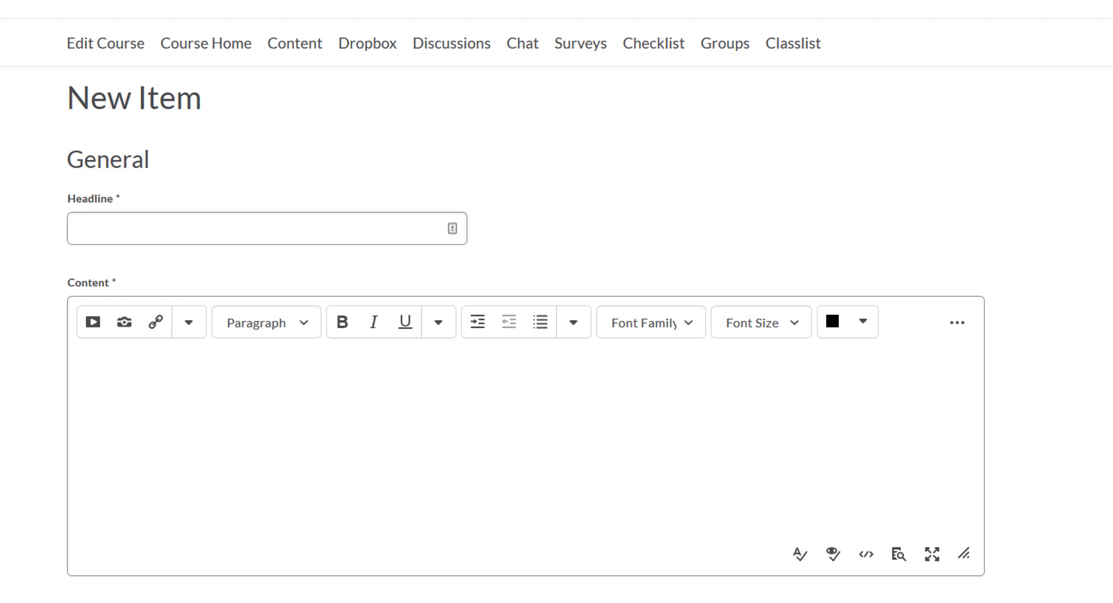
{"action": "left_click", "coordinate": [255, 229]}
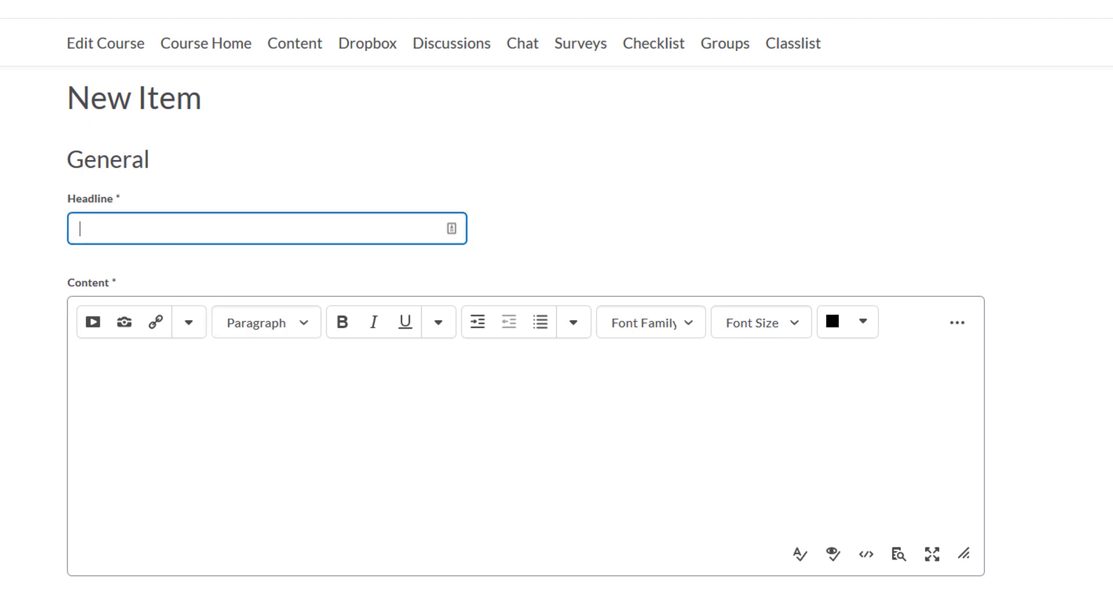
{"action": "type", "text": "Hello and Welcome"}
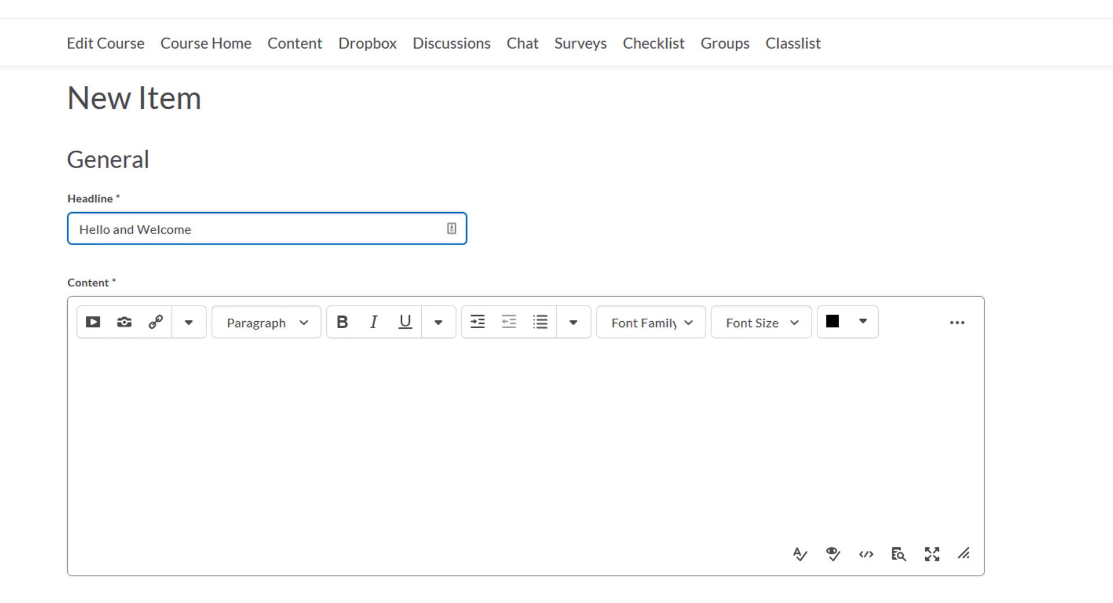
{"action": "type", "text": "!"}
Review the new item's availability, attachment and release condition settings, and enter "This is my first post!" as its content
{"action": "left_click", "coordinate": [75, 371]}
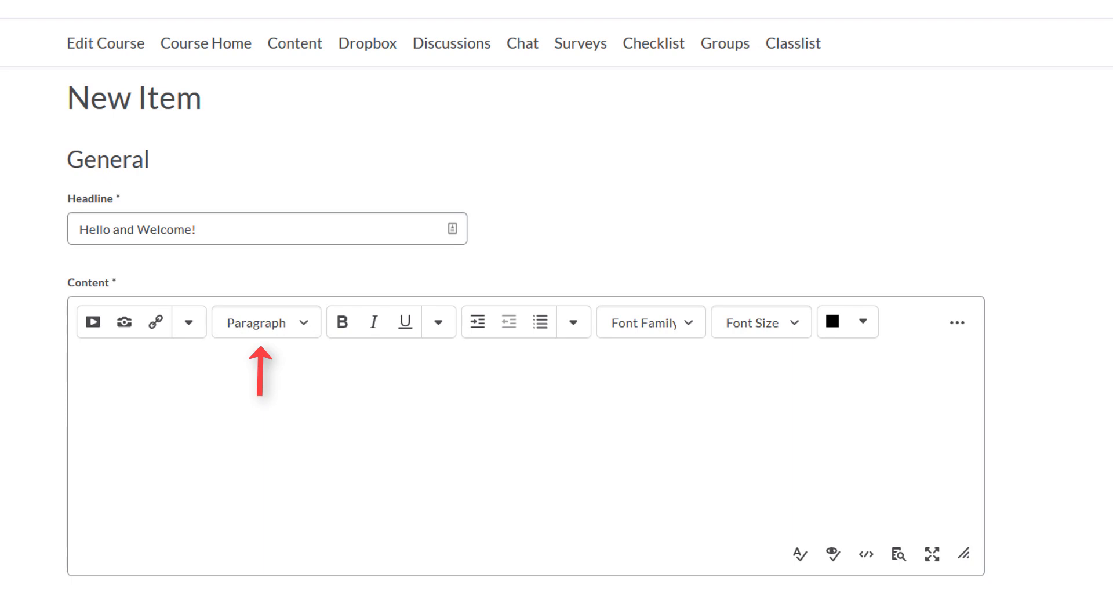
{"action": "scroll", "coordinate": [527, 302], "scroll_direction": "down", "scroll_amount": 3}
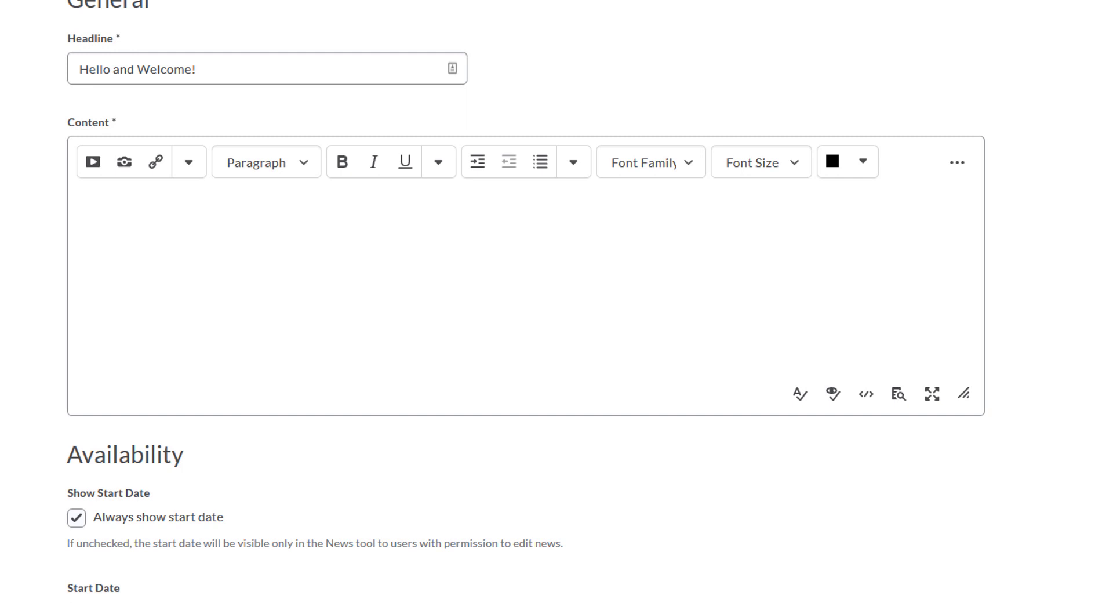
{"action": "scroll", "coordinate": [557, 301], "scroll_direction": "down", "scroll_amount": 3}
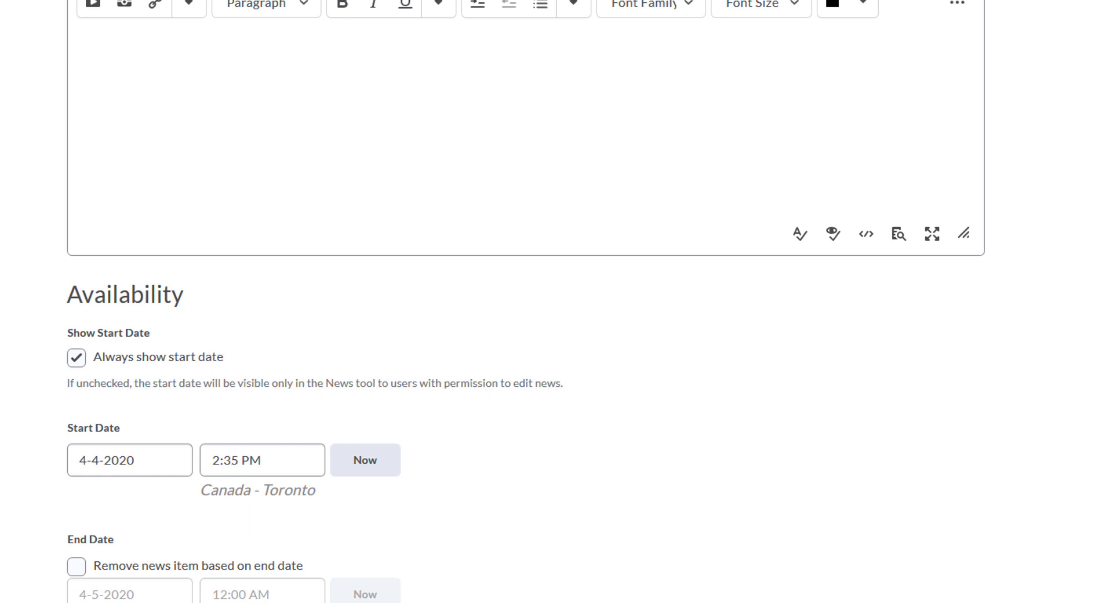
{"action": "scroll", "coordinate": [557, 301], "scroll_direction": "down", "scroll_amount": 5}
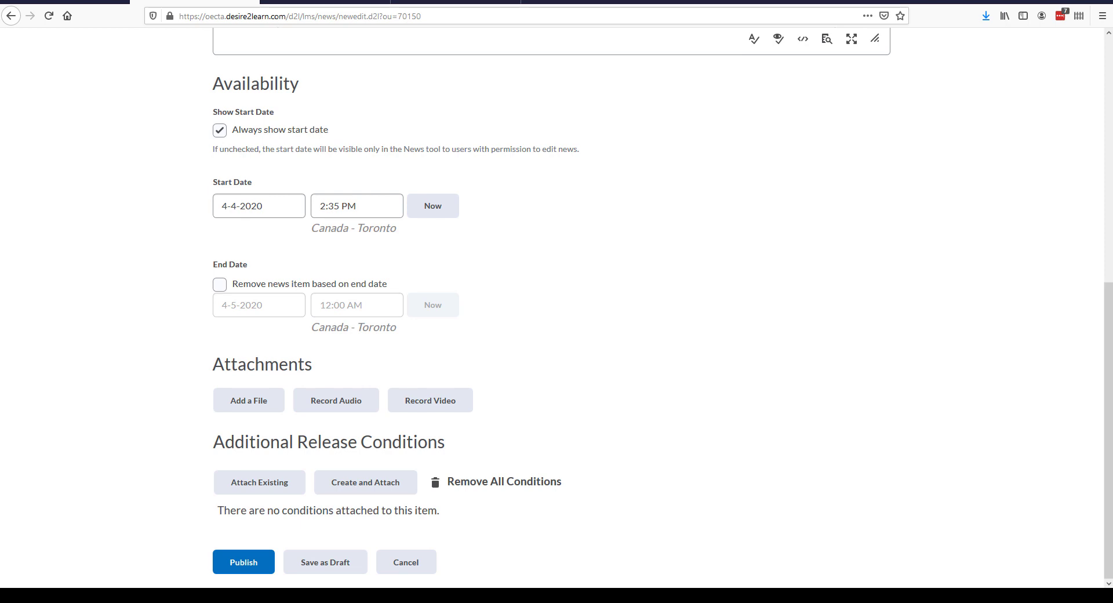
{"action": "scroll", "coordinate": [552, 307], "scroll_direction": "up", "scroll_amount": 6}
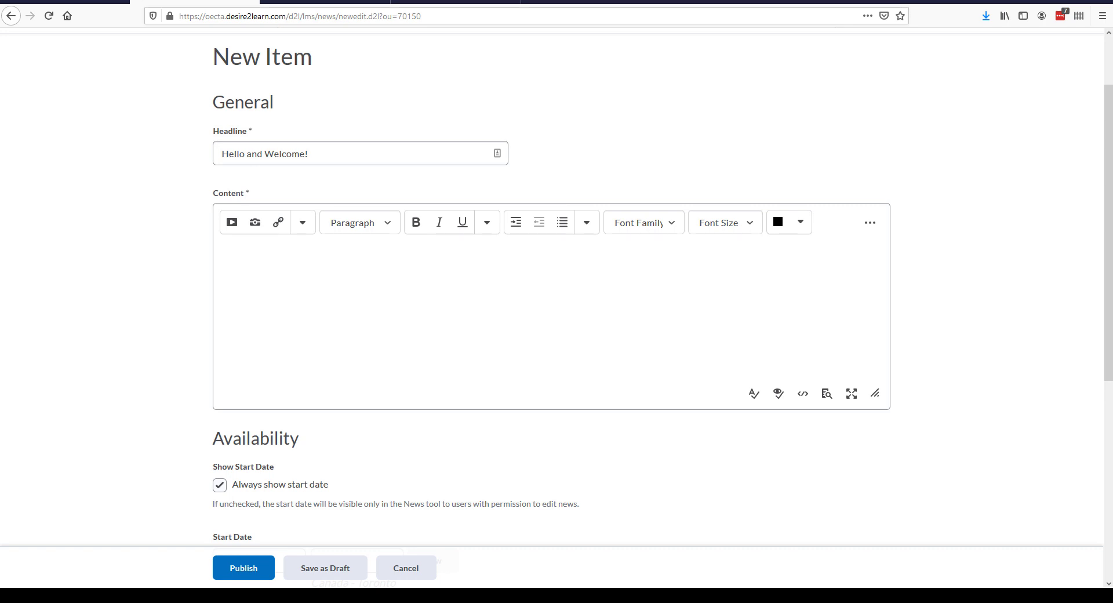
{"action": "type", "text": "his is my first post!"}
Set the font size of the whole "This is my first post!" sentence to 5 (18pt)
{"action": "key", "text": "shift+Left"}
{"action": "key", "text": "shift+Left"}
{"action": "key", "text": "shift+Left"}
{"action": "key", "text": "shift+Left"}
{"action": "key", "text": "shift+Left"}
{"action": "key", "text": "shift+Left"}
{"action": "key", "text": "shift+Left"}
{"action": "key", "text": "shift+Left"}
{"action": "key", "text": "shift+Left"}
{"action": "key", "text": "shift+Left"}
{"action": "key", "text": "shift+Left"}
{"action": "key", "text": "shift+Left"}
{"action": "key", "text": "shift+Left"}
{"action": "key", "text": "shift+Left"}
{"action": "key", "text": "shift+Left"}
{"action": "key", "text": "shift+Left"}
{"action": "key", "text": "shift+Left"}
{"action": "key", "text": "shift+Left"}
{"action": "key", "text": "shift+Left"}
{"action": "key", "text": "shift+Left"}
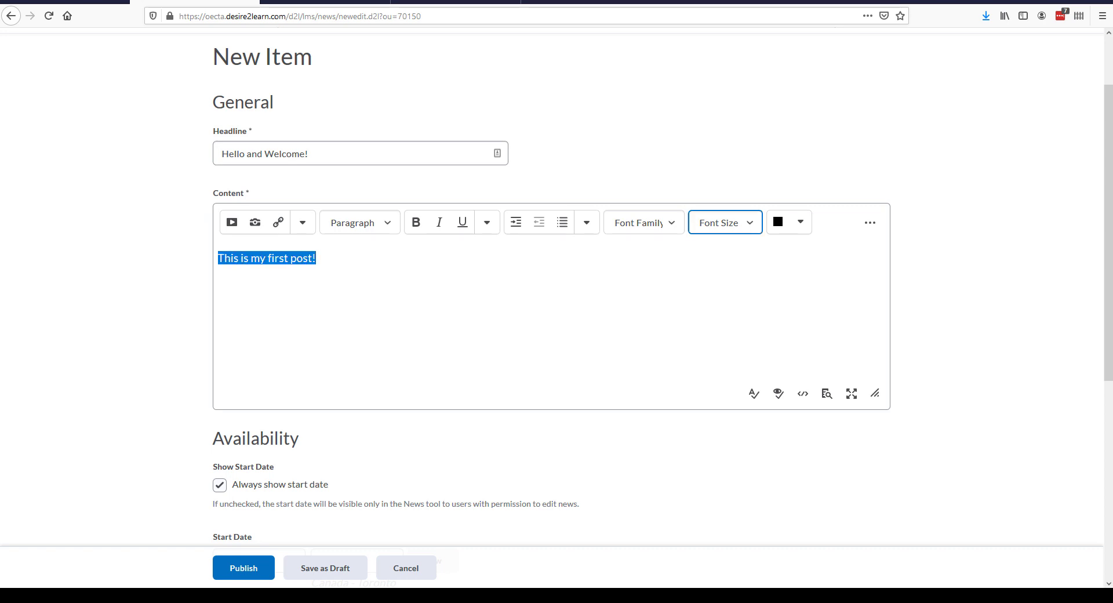
{"action": "left_click", "coordinate": [726, 223]}
{"action": "left_click", "coordinate": [724, 312]}
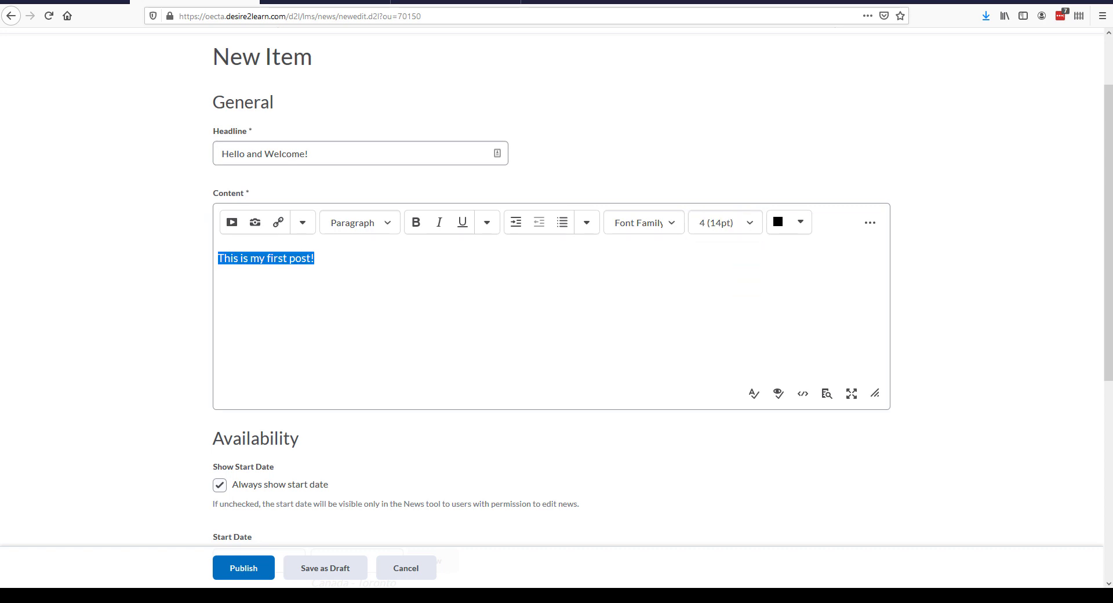
{"action": "left_click", "coordinate": [726, 223]}
{"action": "left_click", "coordinate": [724, 325]}
Colour the selected sentence purple (9900ff) and make it bold
{"action": "left_click", "coordinate": [800, 221]}
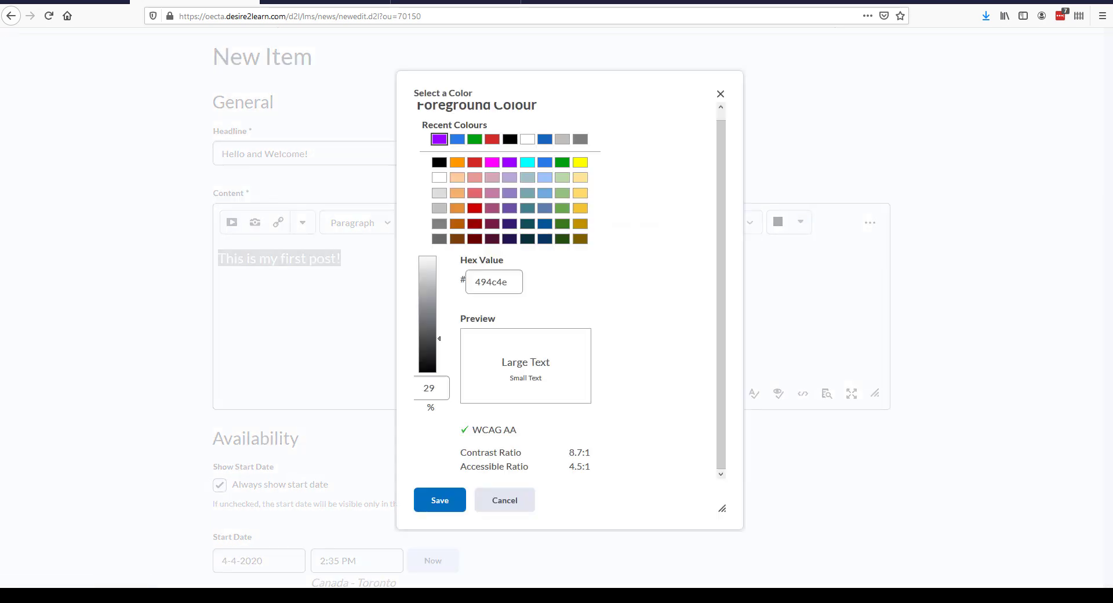
{"action": "left_click", "coordinate": [509, 163]}
{"action": "left_click", "coordinate": [439, 500]}
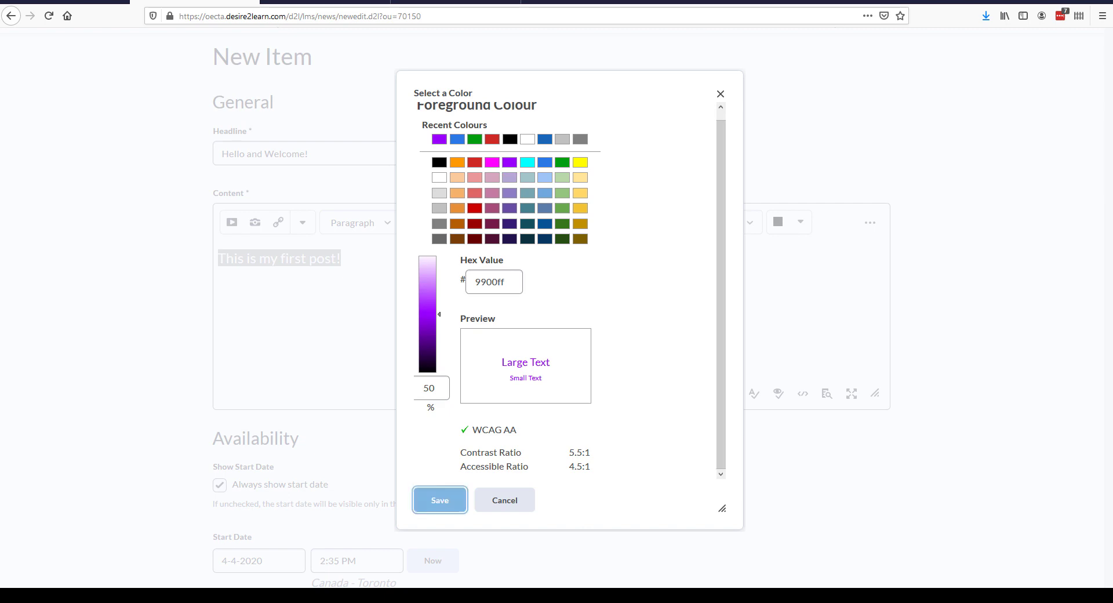
{"action": "left_click", "coordinate": [417, 223]}
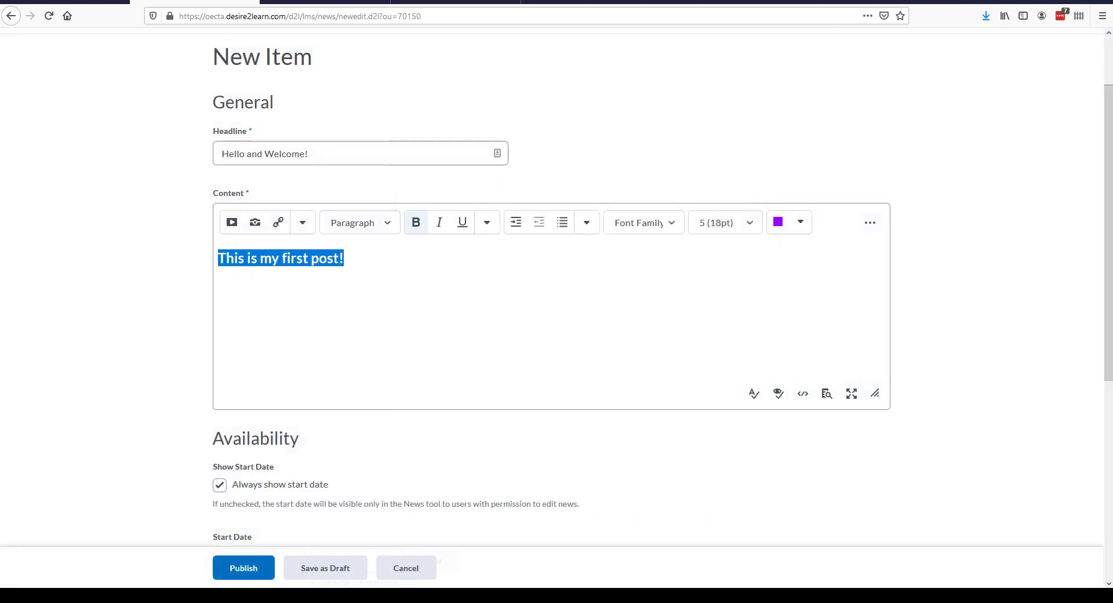
Publish the news item and return to the OECTA Sandbox course homepage
{"action": "left_click", "coordinate": [394, 289]}
{"action": "left_click", "coordinate": [244, 568]}
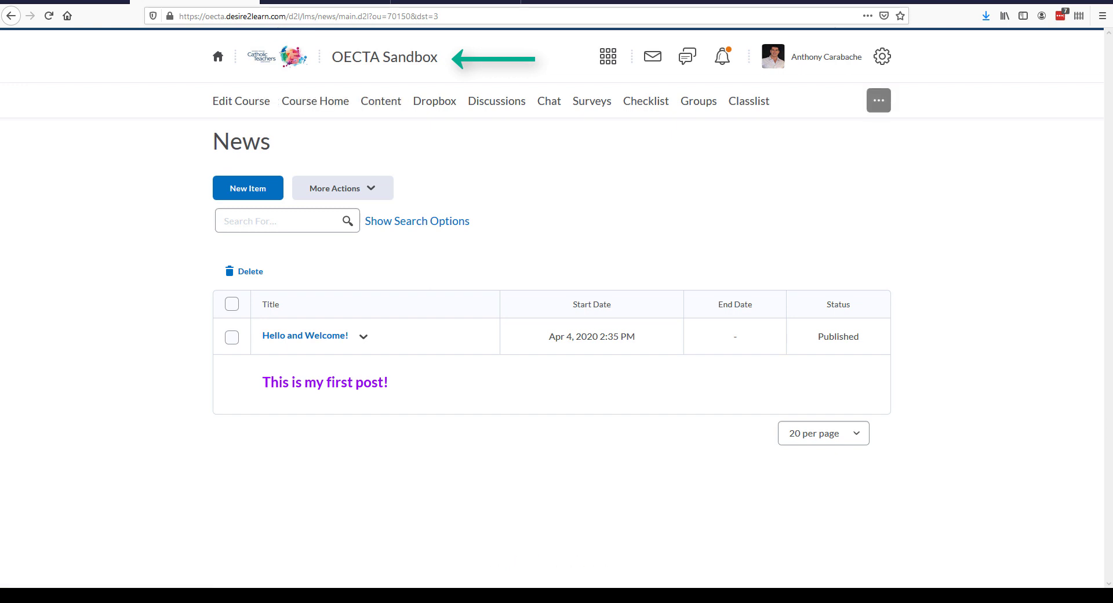
{"action": "left_click", "coordinate": [385, 57]}
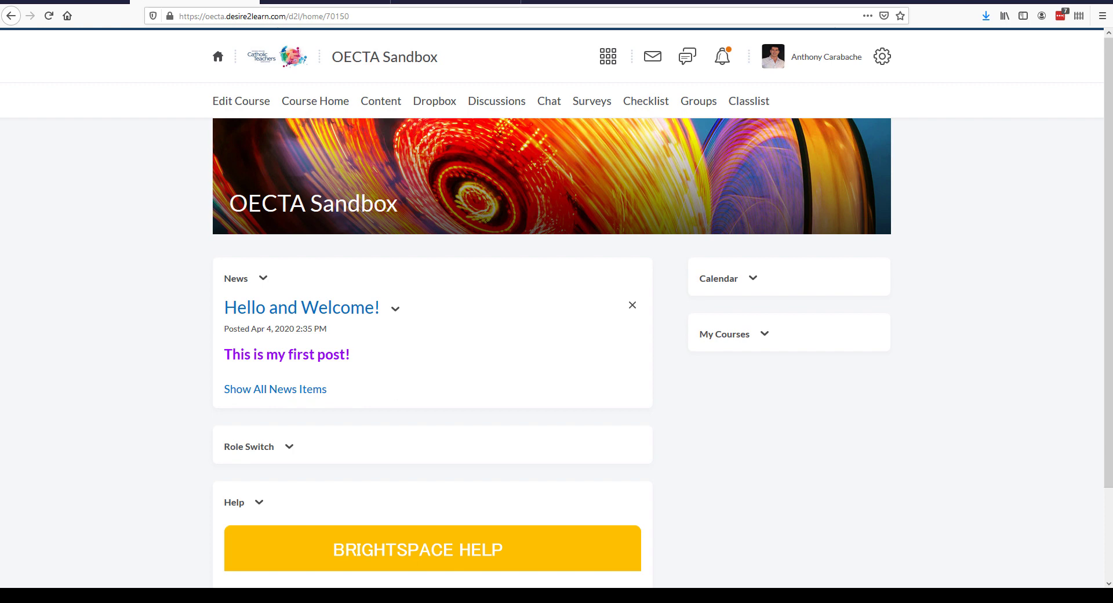
Open the "Hello and Welcome!" news item for editing and view the Insert Stuff options without inserting anything
{"action": "left_click", "coordinate": [395, 309]}
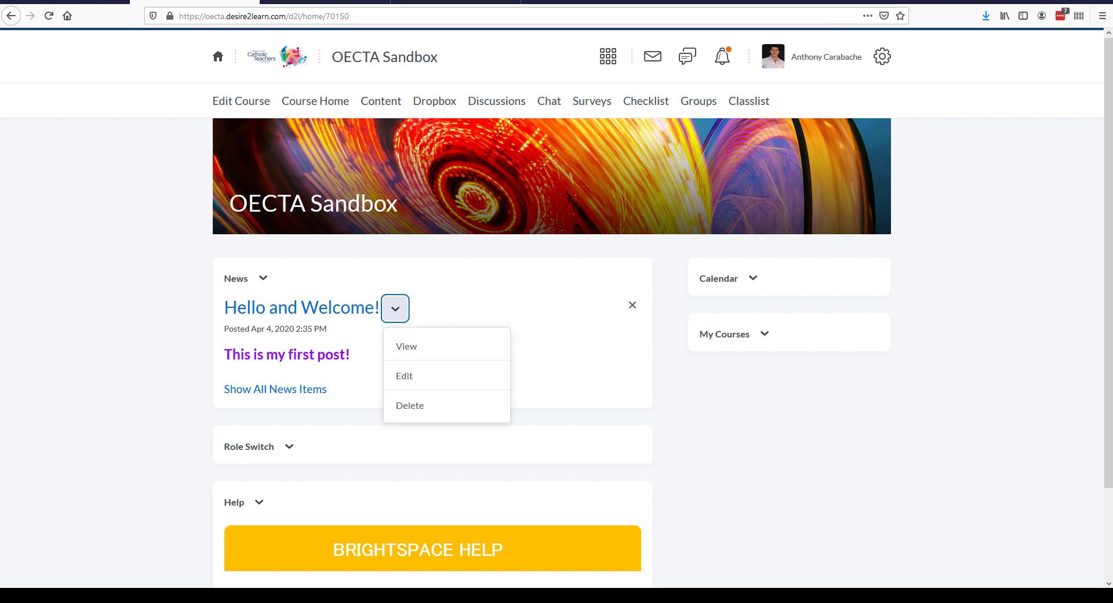
{"action": "left_click", "coordinate": [404, 377]}
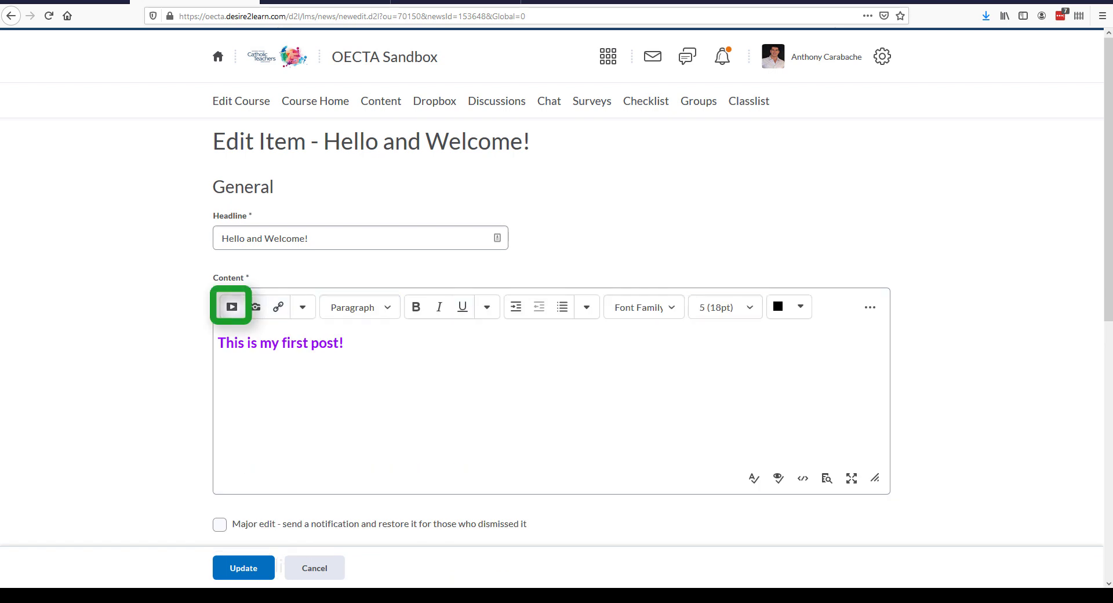
{"action": "left_click", "coordinate": [232, 306]}
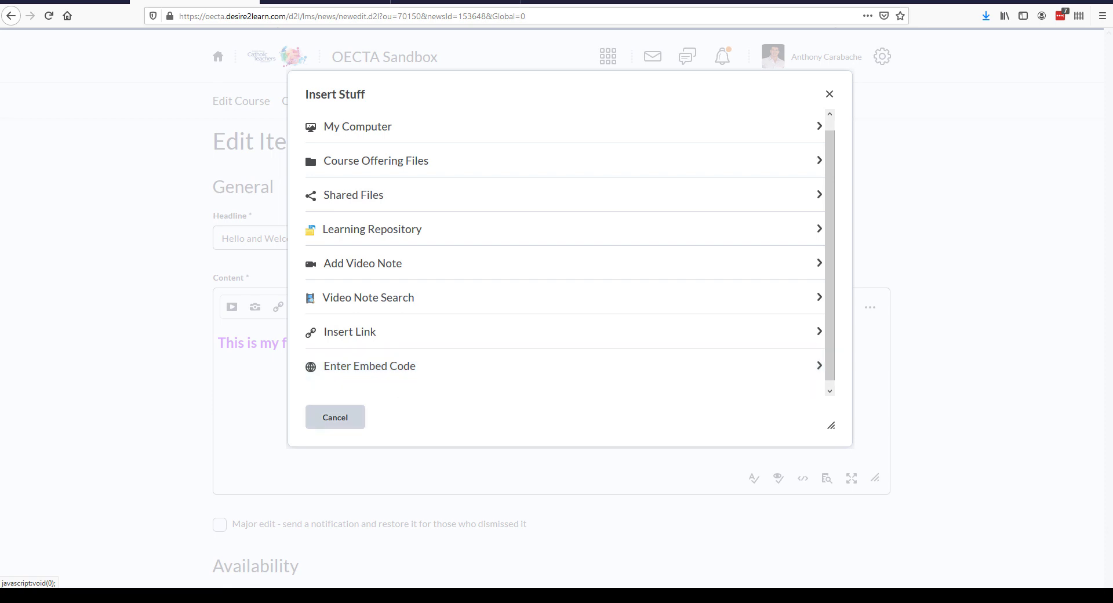
{"action": "left_click", "coordinate": [335, 417]}
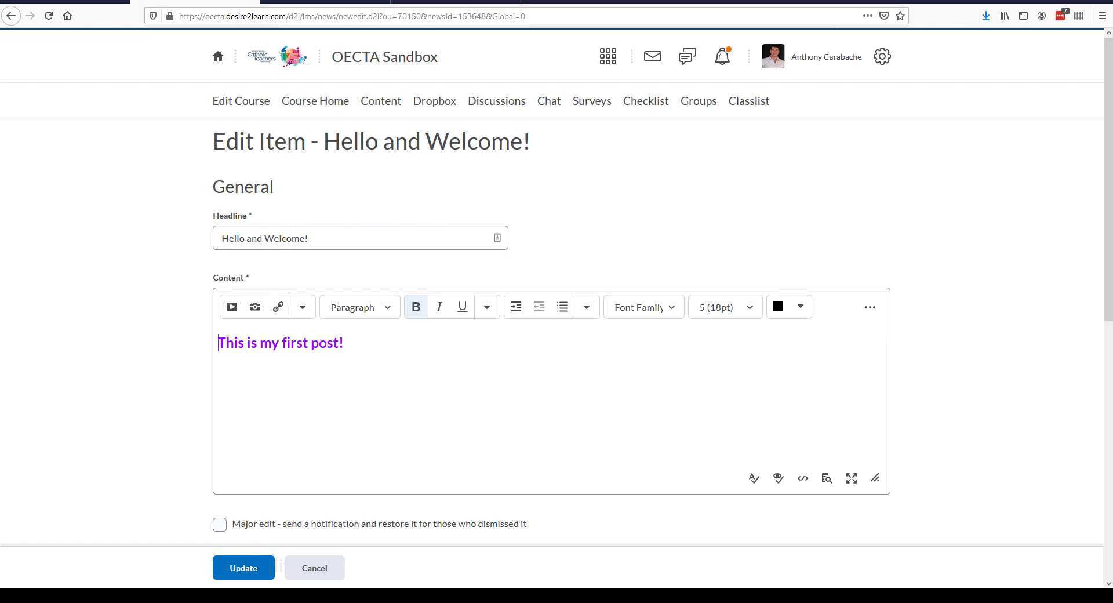